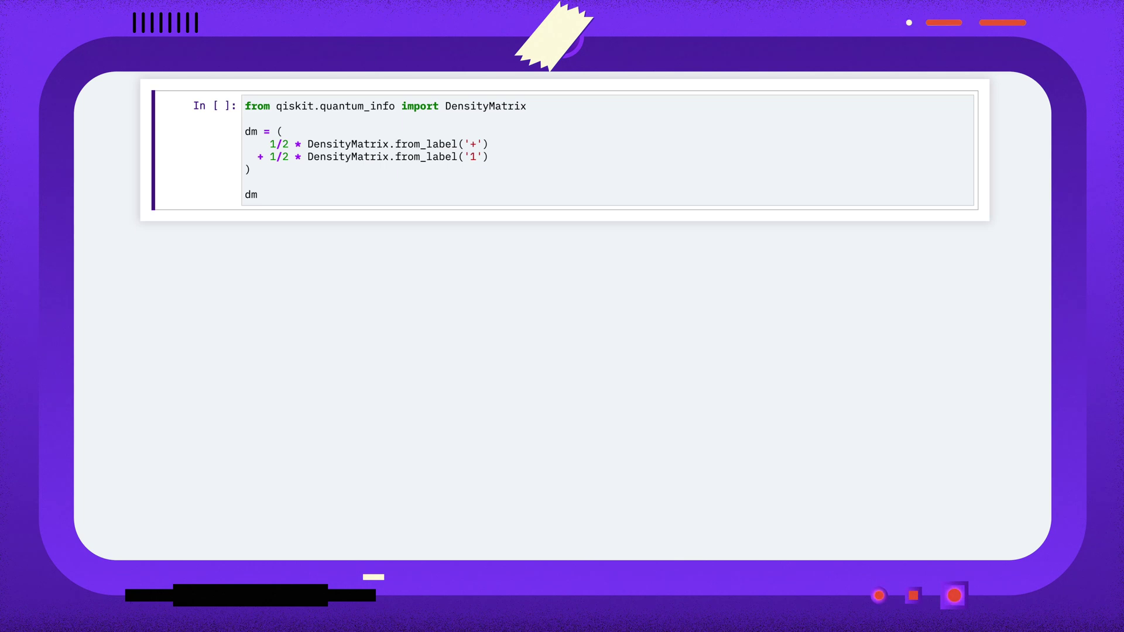
Show dm, draw a one-qubit X circuit, and evolve dm to [[3/4, 1/4], [1/4, 1/4]]
key("shift+Return")
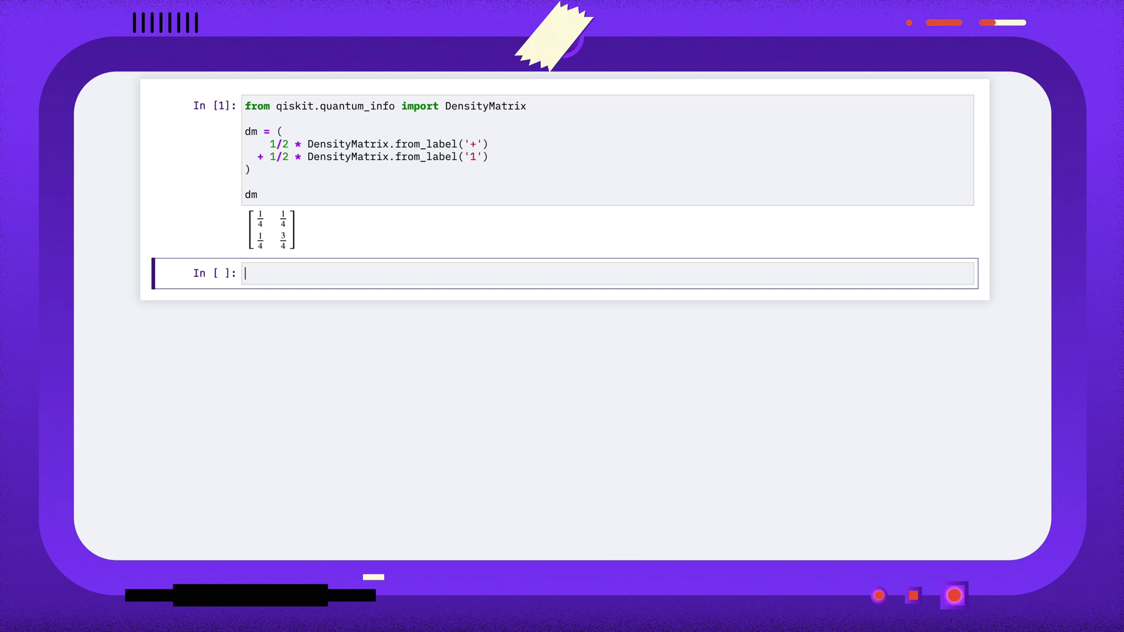
type("from qiskit")
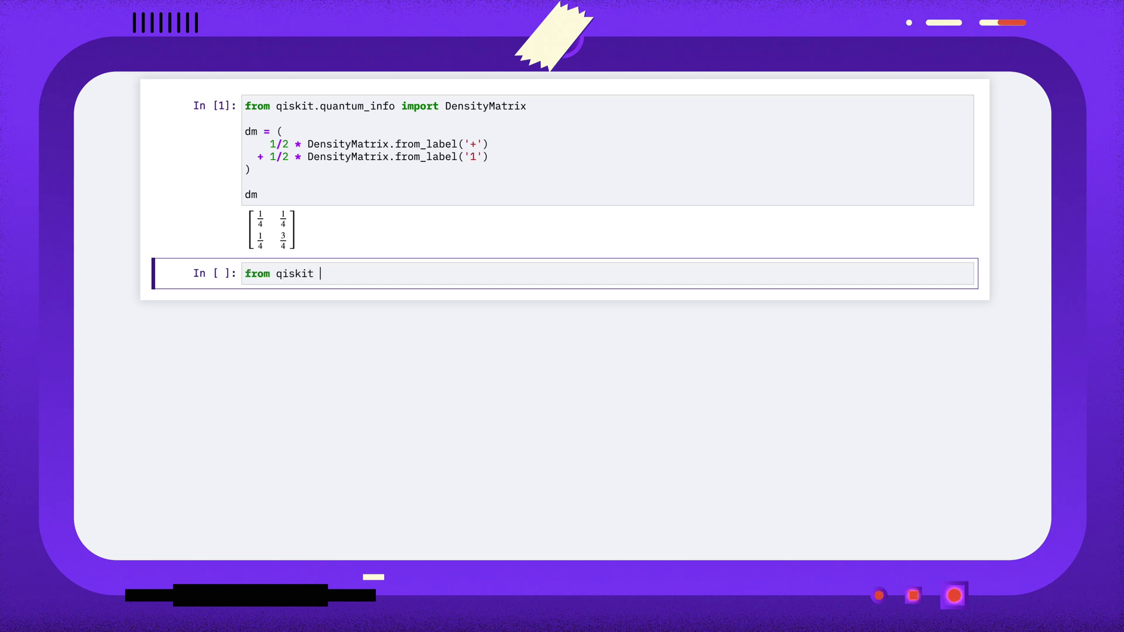
type(" import Quantum")
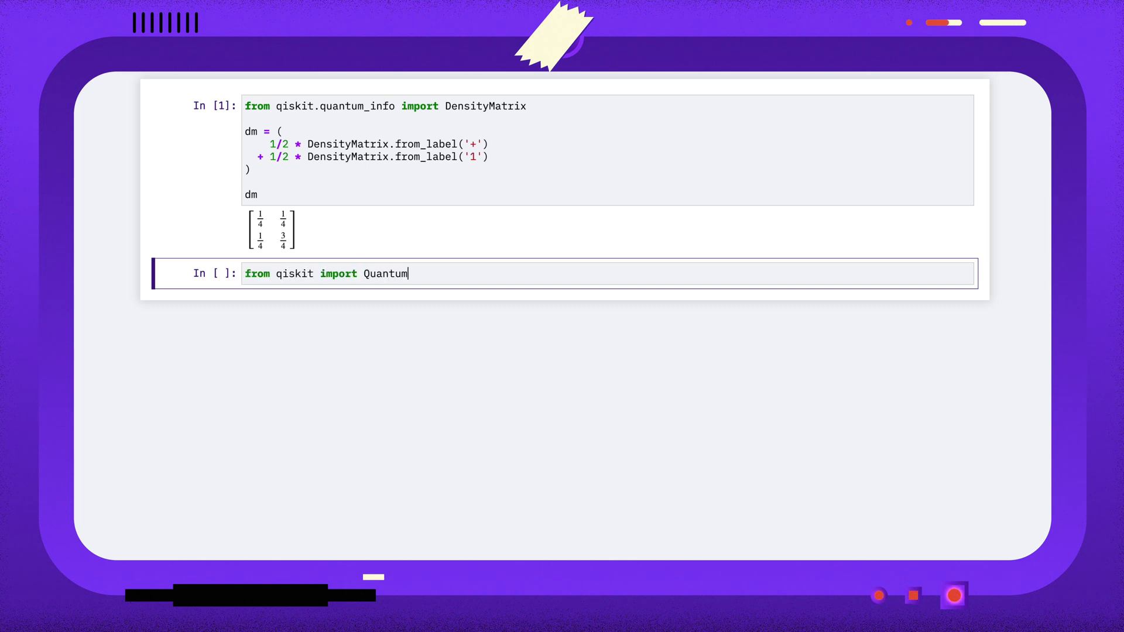
type("Circuit")
key("Return")
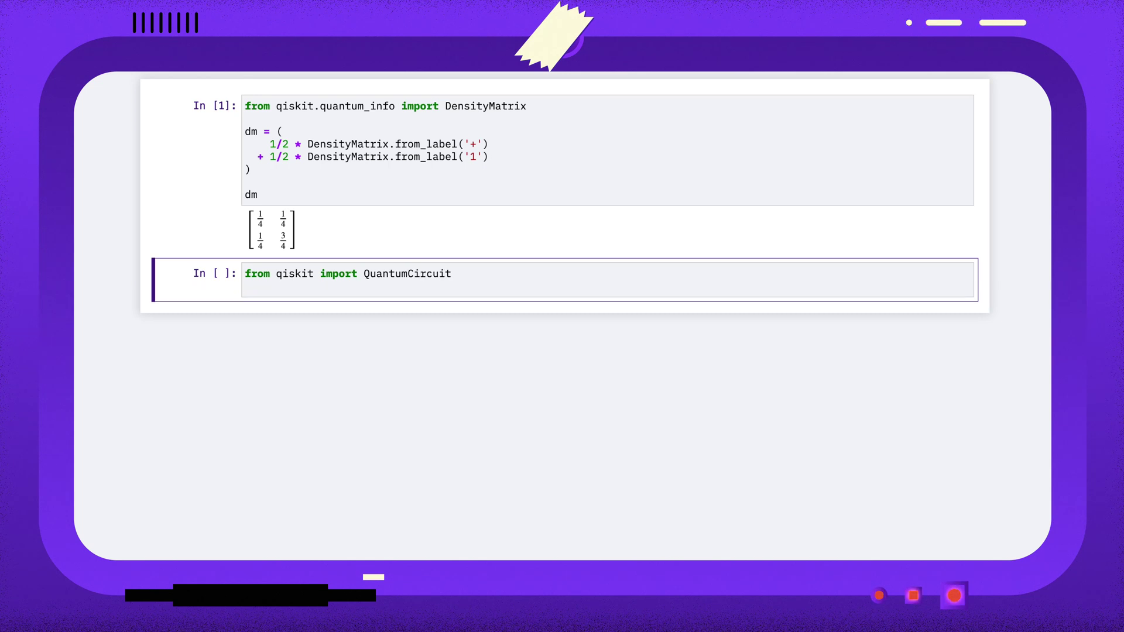
type("qc = ")
type("QuantumCircuit(")
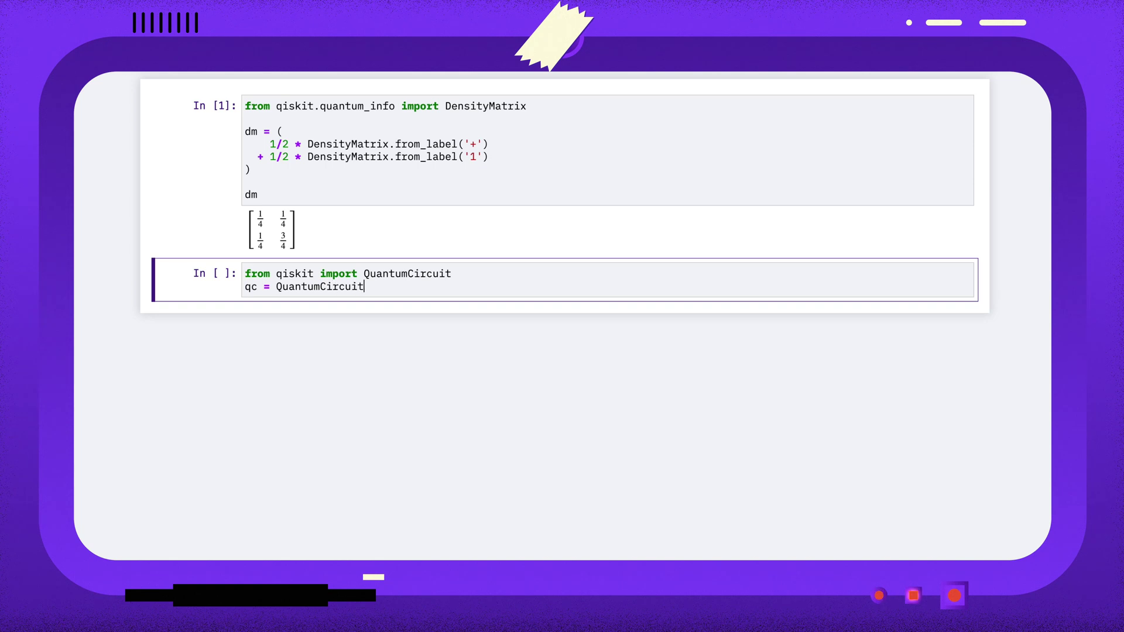
type("1)")
key("Return")
type("qc.x(0)")
key("Return")
type("qc.draw")
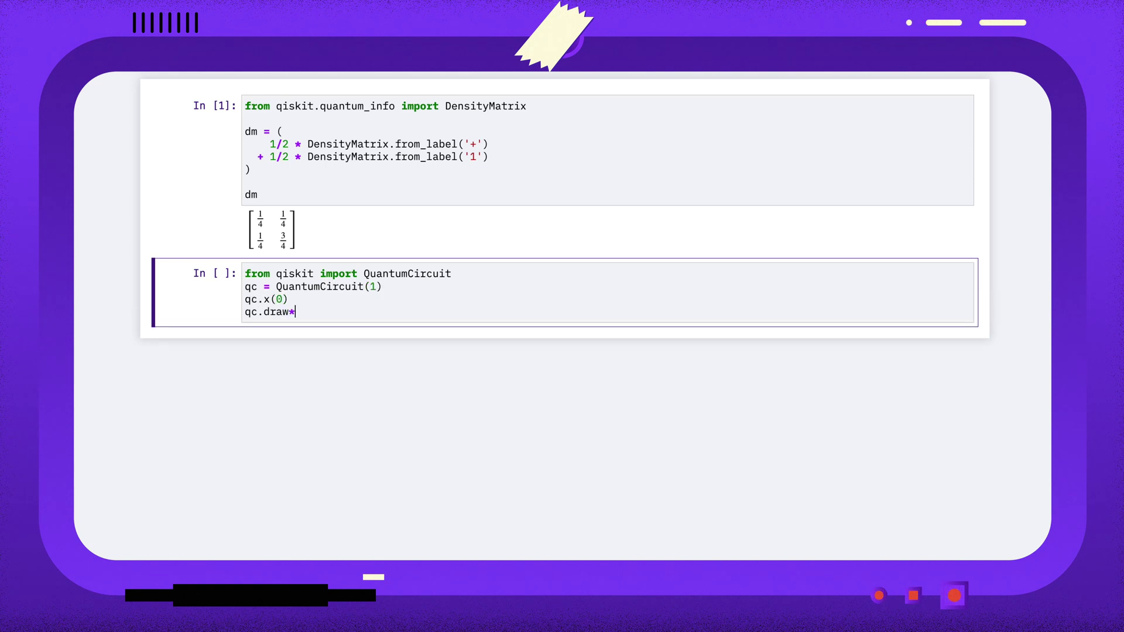
type("()")
type("dm.evo")
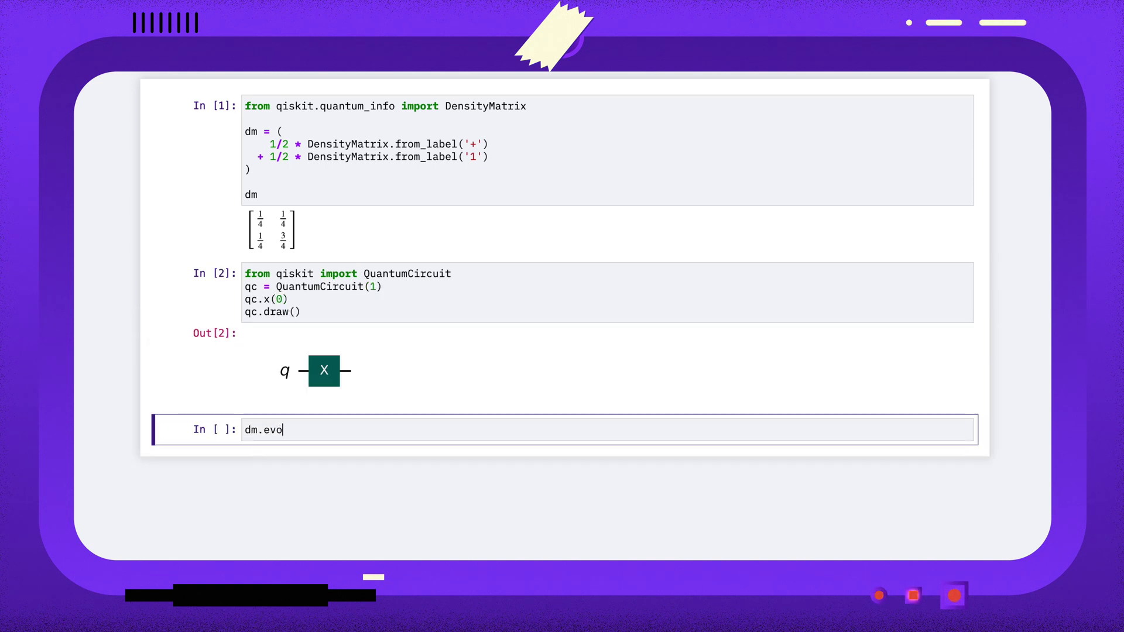
type("(qc")
key("ctrl+Return")
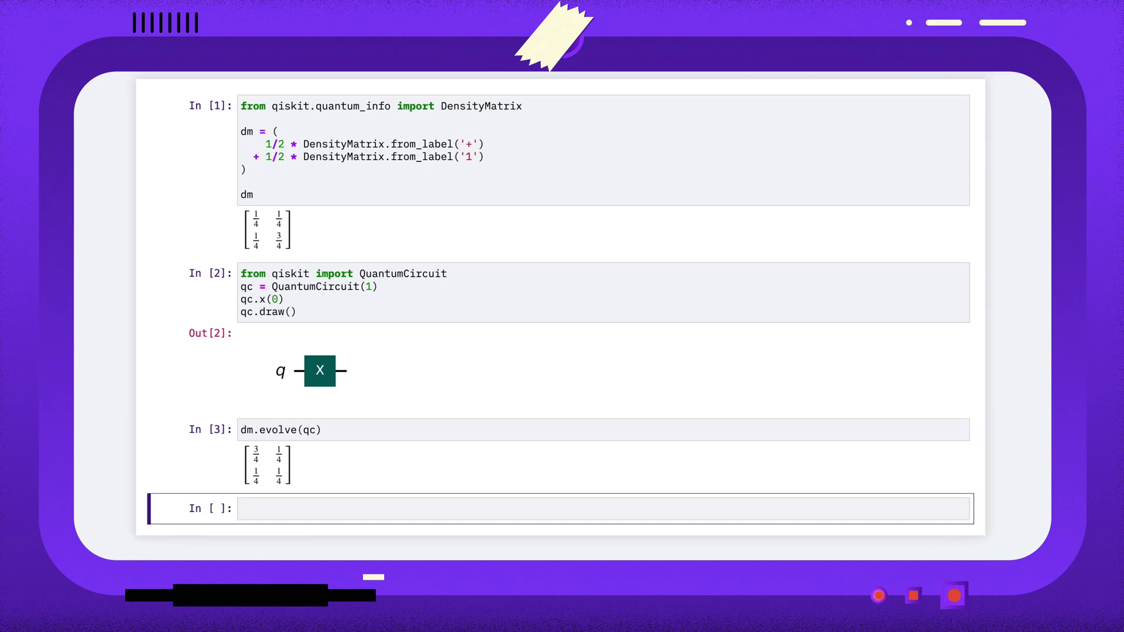
type("in")
type("it_qc = QuantumCircuit(2")
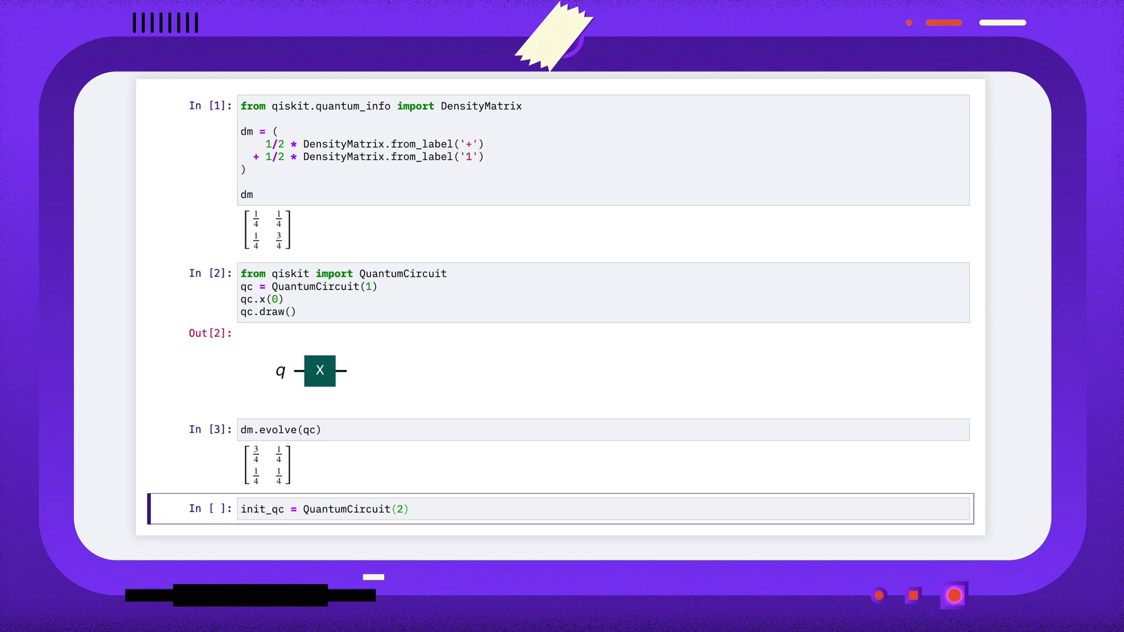
Define two-qubit init_qc with a Hadamard on qubit 1 and draw it
key("Return")
type("init_qc")
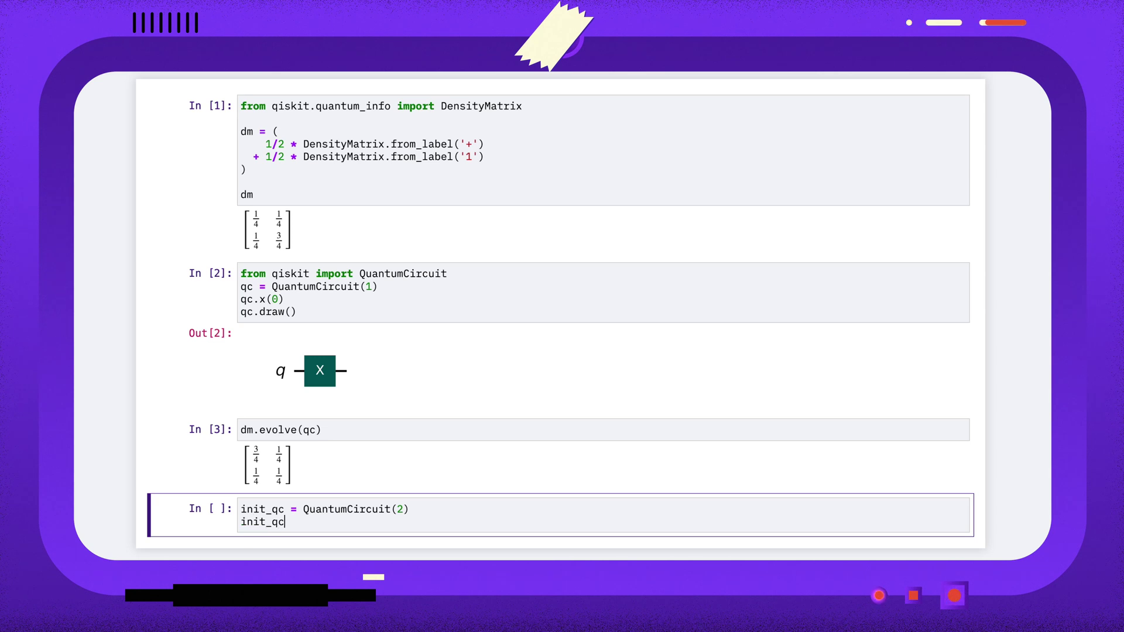
type(".h(1)")
key("Return")
key("Return")
type("init_qc.draw()")
key("shift+Return")
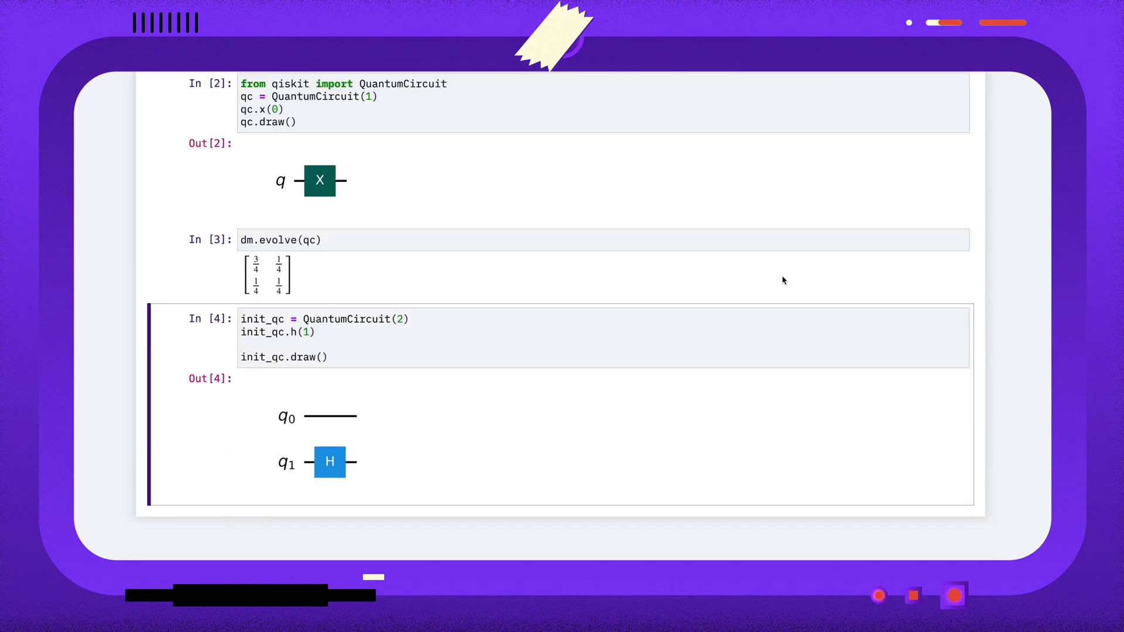
Add CX(1, 0), X(1) and controlled-H(1, 0) gates, redraw, and insert an empty cell
left_click(299, 347)
type("init")
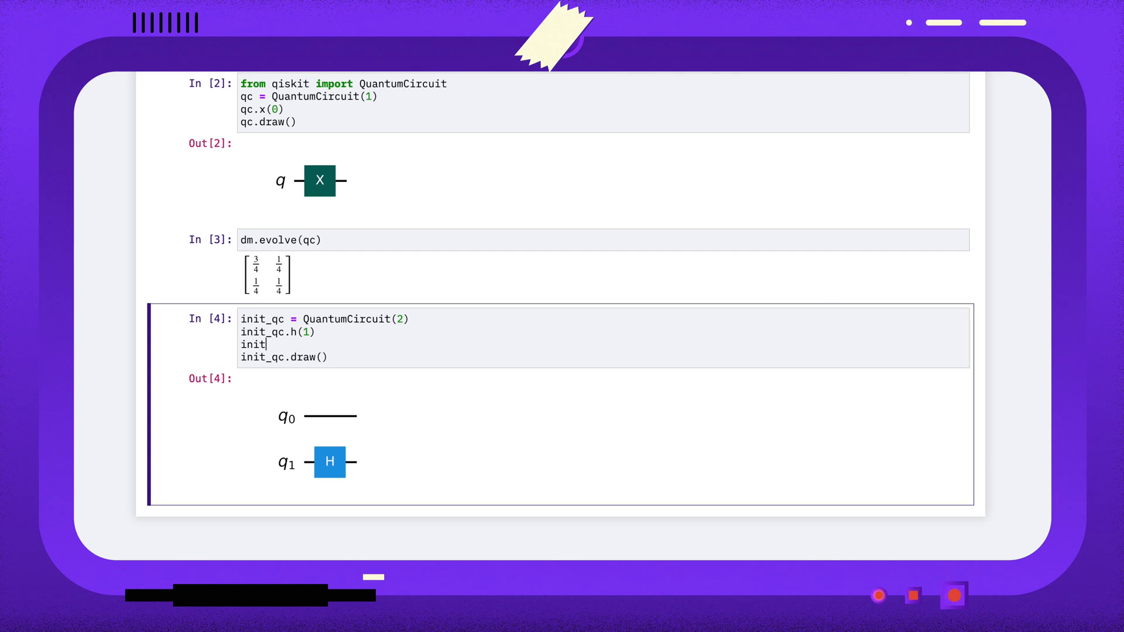
type("_qc.cx(1, 0")
key("ctrl+Return")
key("Return")
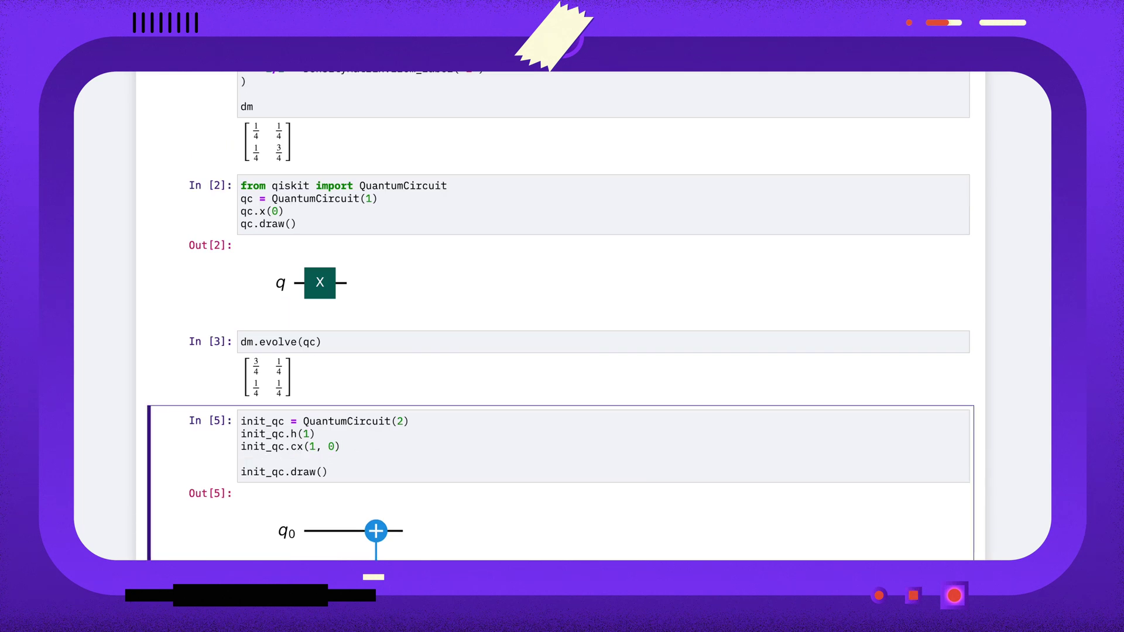
type("init_qc.x(1)")
key("Return")
type("init_qc.ch(1,")
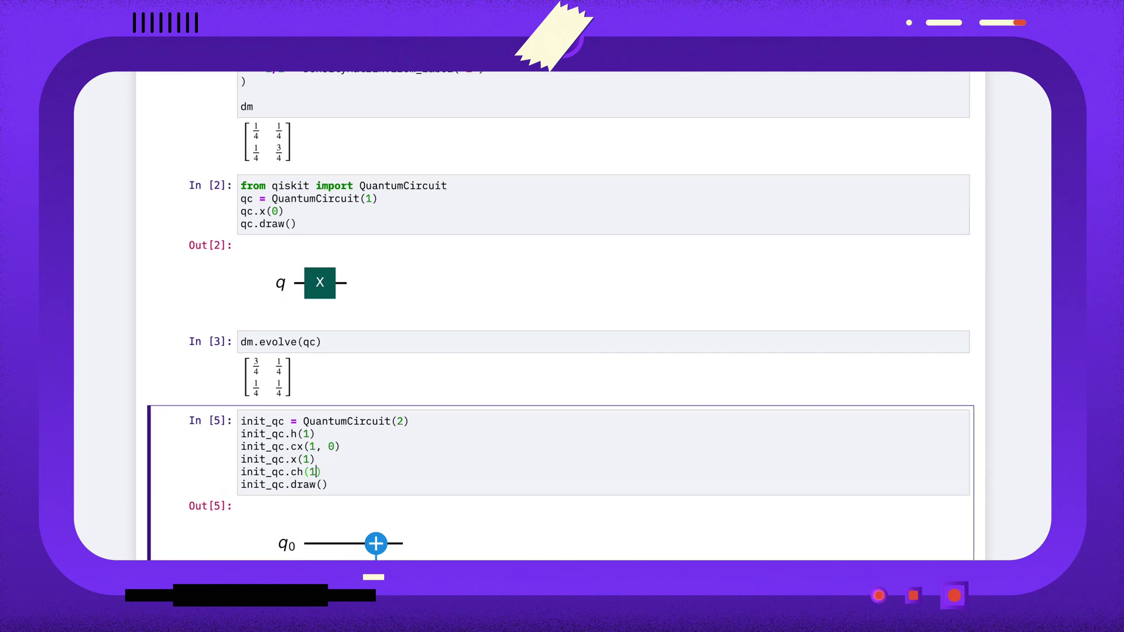
type(" 0)")
key("ctrl+Return")
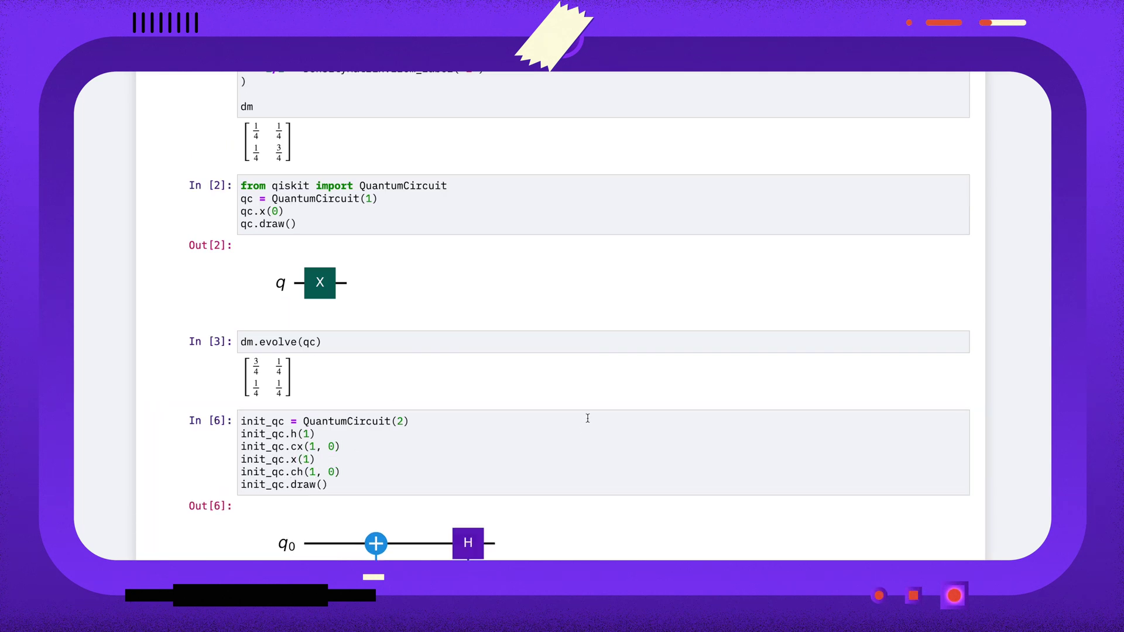
scroll(580, 422, "down", 2)
key("Escape")
key("b")
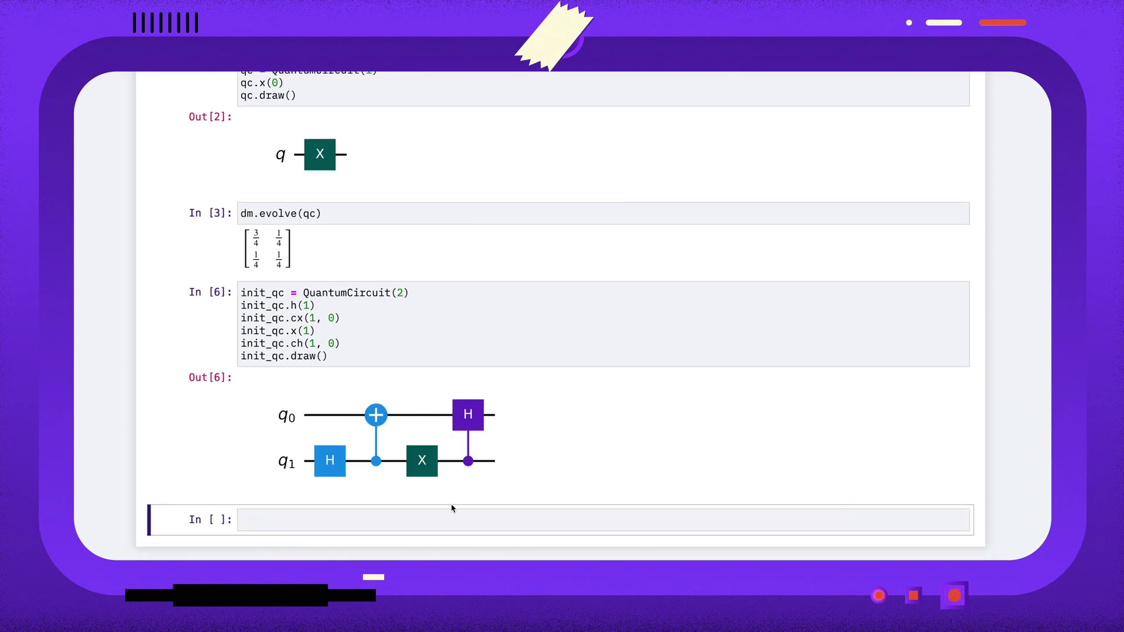
Draw init_qc.compose(qc), showing the combined circuit ending with X on q0
left_click(433, 524)
type("init_")
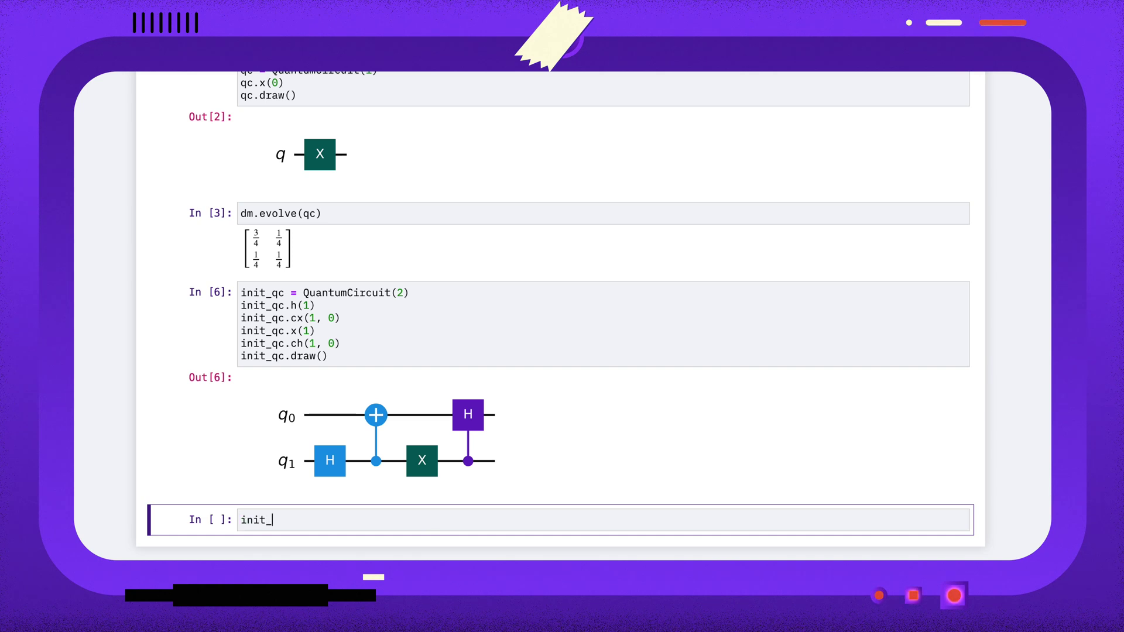
type("qc).")
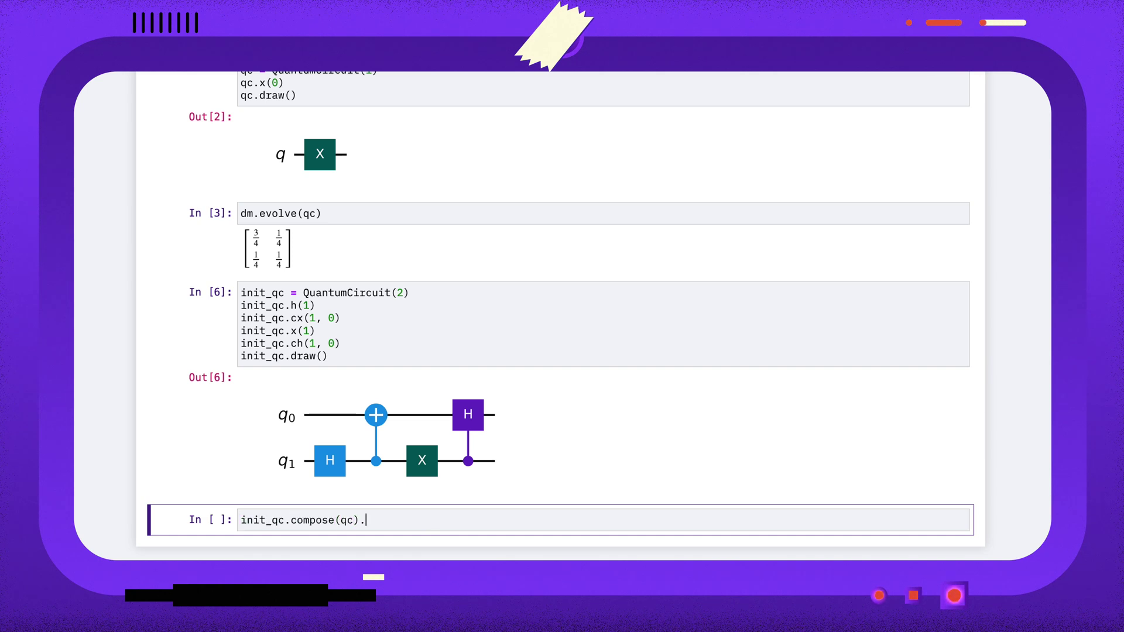
type("draw()")
key("shift+Return")
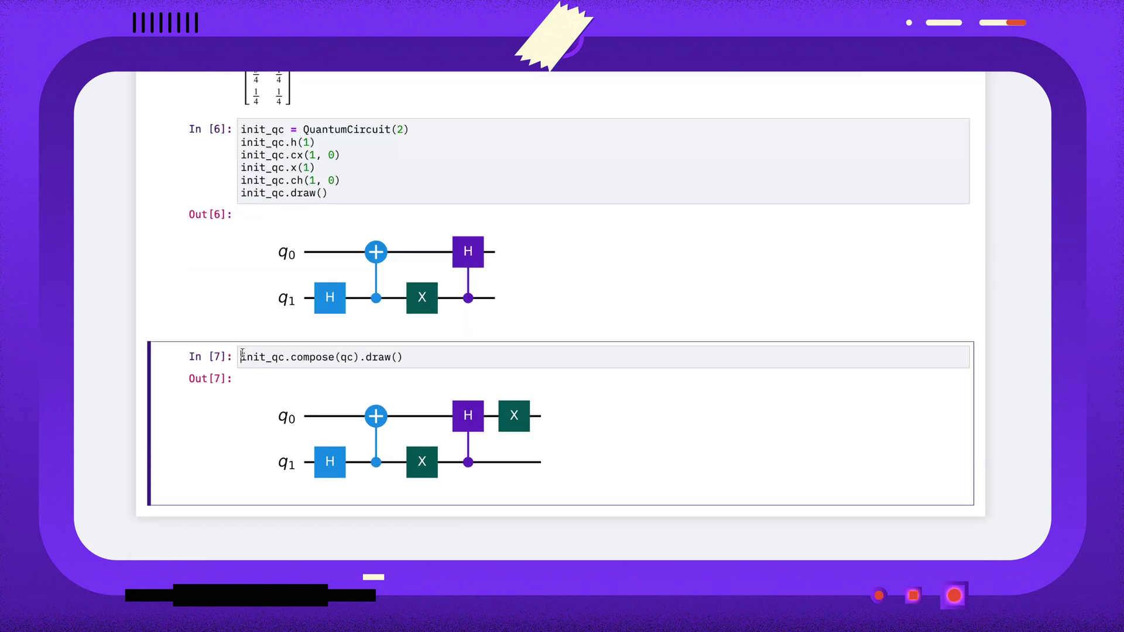
type("Densi")
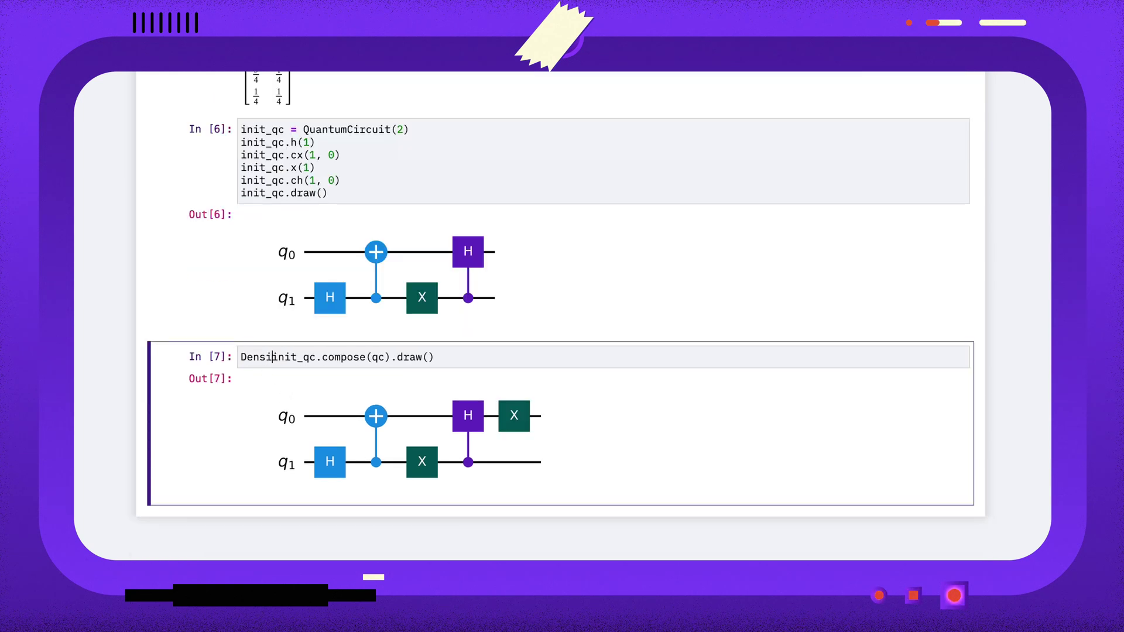
type("tyMatrix")
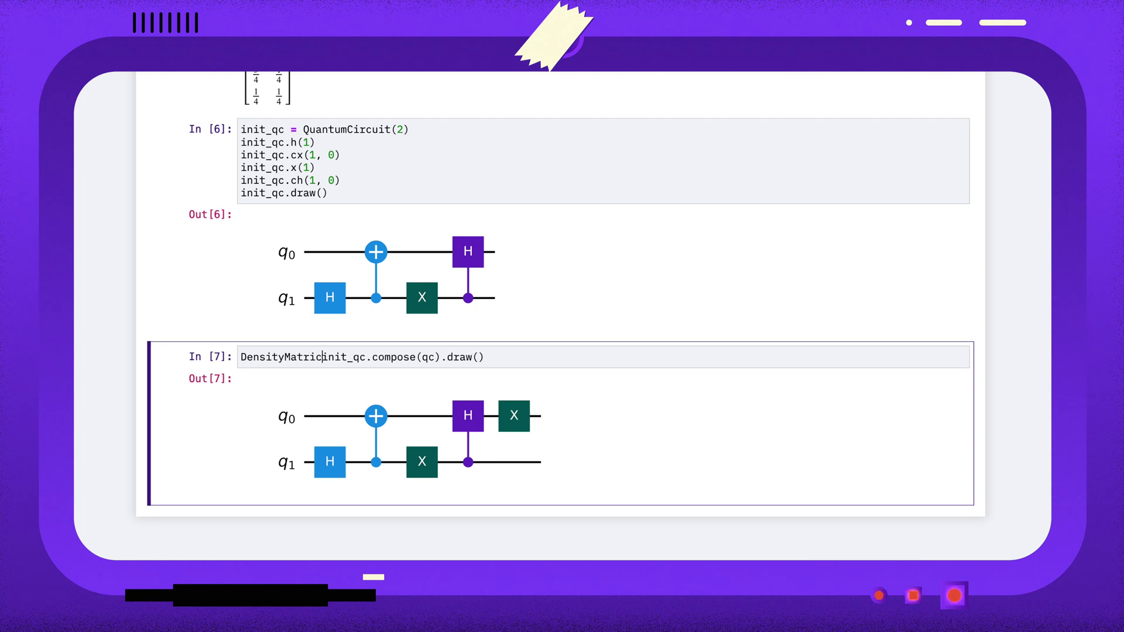
type(".from_instruction(")
Replace the draw call with DensityMatrix.from_instruction of the composed circuit and display it
key("End")
key("BackSpace")
key("BackSpace")
key("BackSpace")
key("BackSpace")
type(")")
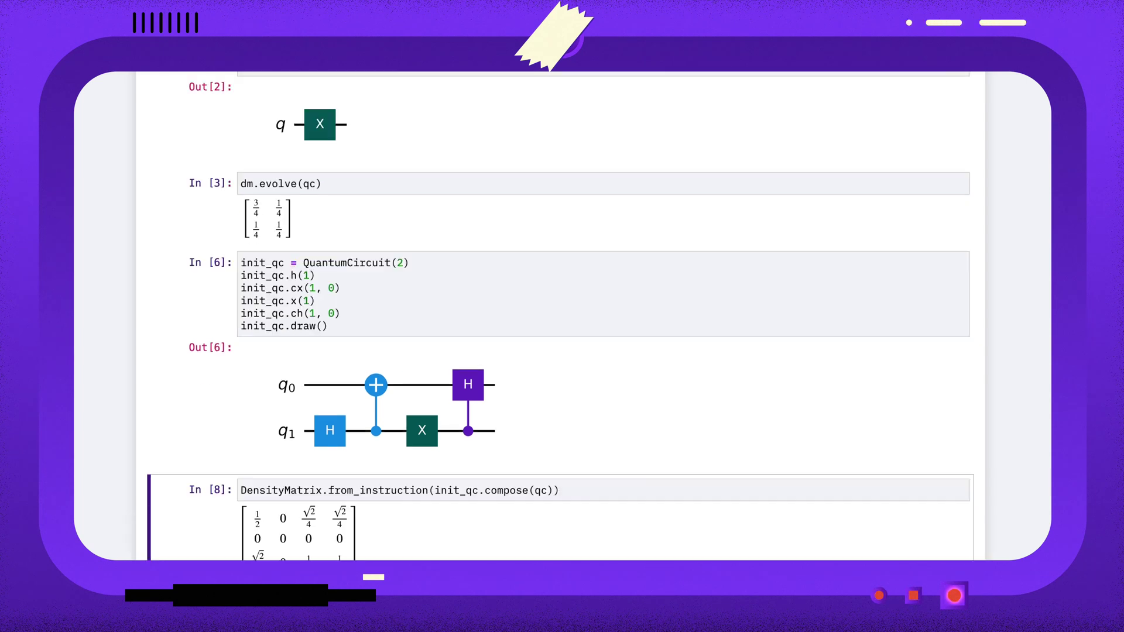
key("shift+Return")
scroll(322, 388, "down", 1)
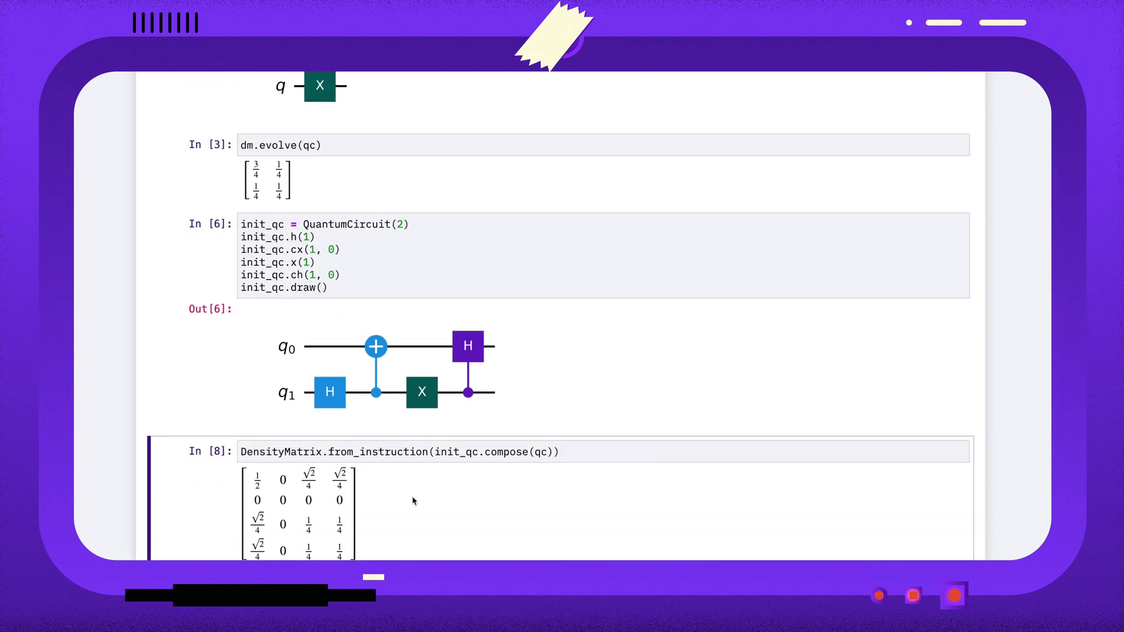
Import partial_trace, assign dm2, and trace out qubit 1, giving [[3/4, 1/4], [1/4, 1/4]]
key("Return")
key("Return")
key("Up")
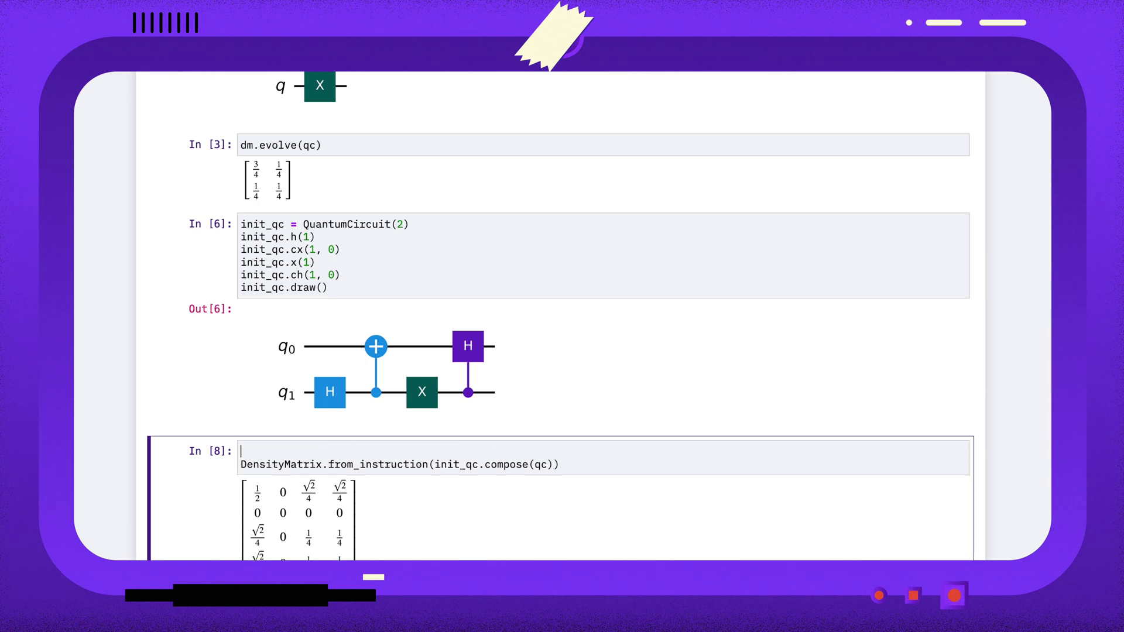
type("from qiskit.qua")
type("ntum_info import partial_trac")
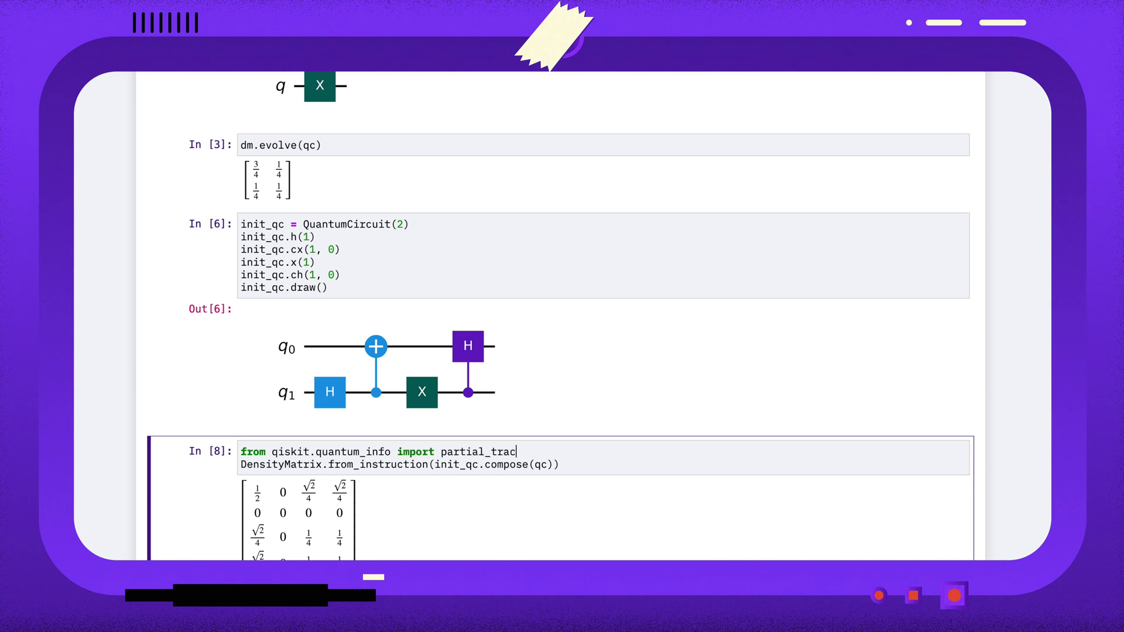
type("e")
key("Down")
key("End")
key("Return")
type("partial_trace ")
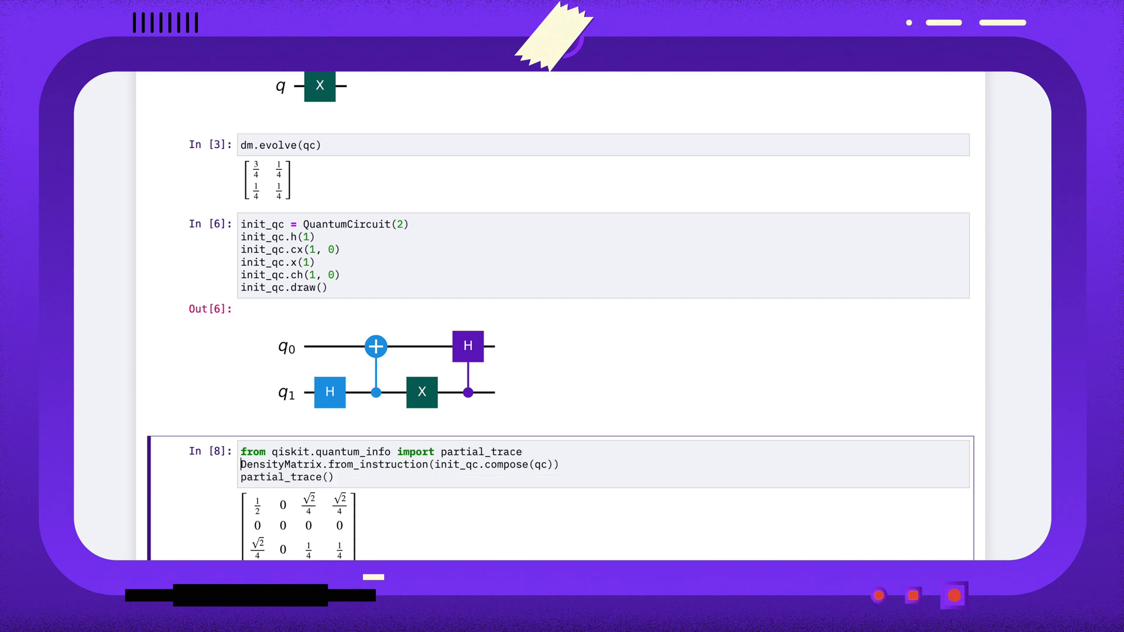
type("dm2 =")
key("Down")
key("End")
key("Left")
type("dm2, [1]")
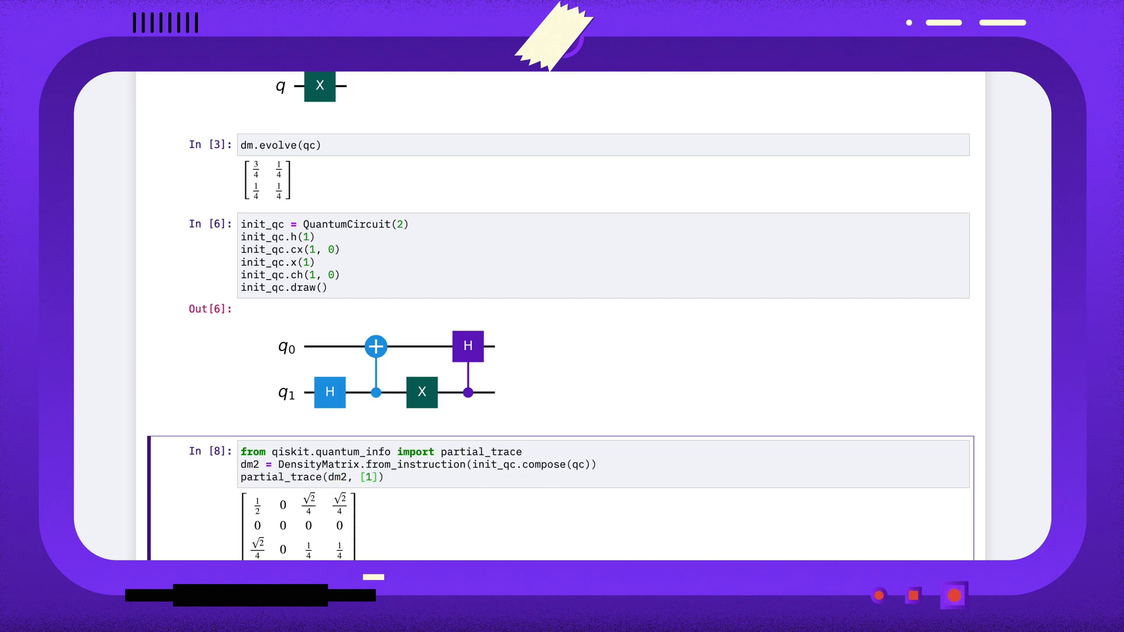
key("ctrl+Return")
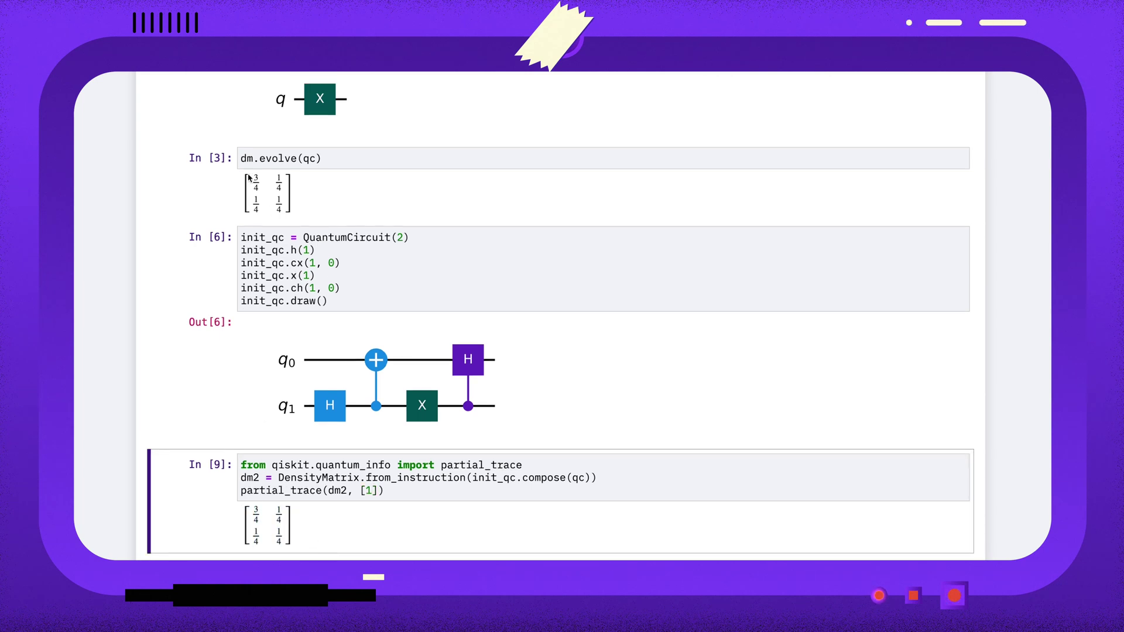